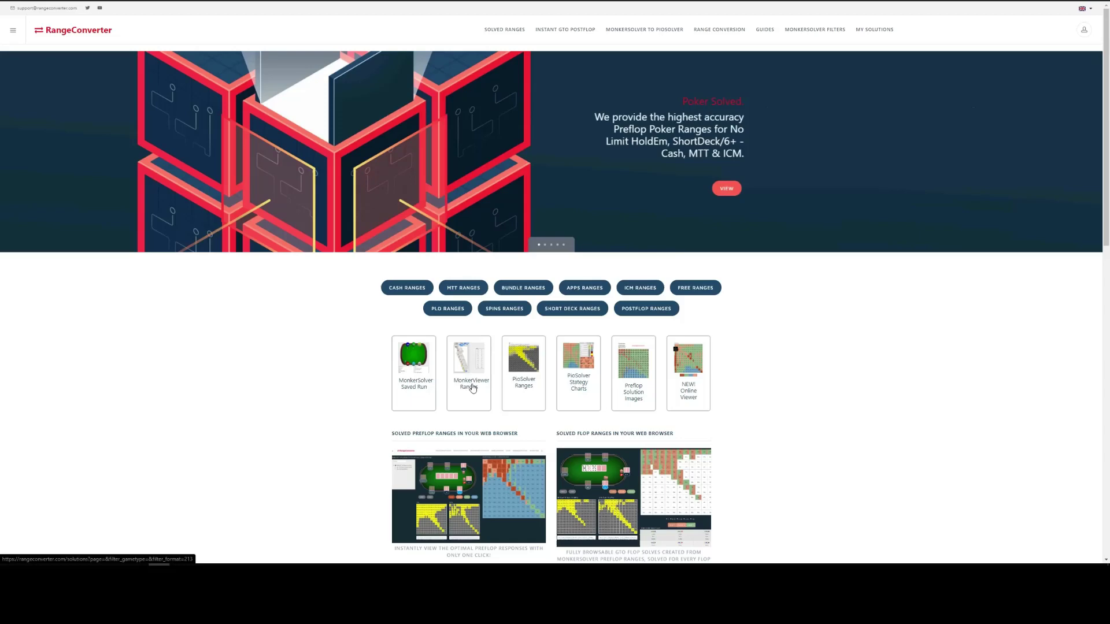
Filter MonkerViewer ranges to cash games and open the $699 6-max 100bb 500z pack
{"action": "left_click", "coordinate": [473, 388]}
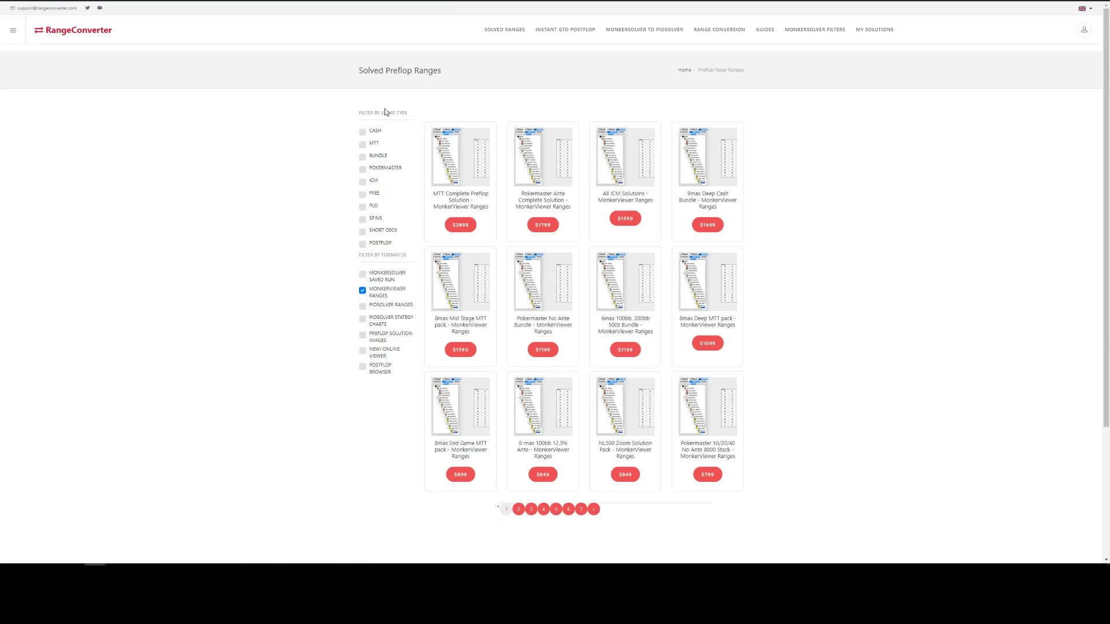
{"action": "left_click", "coordinate": [362, 132]}
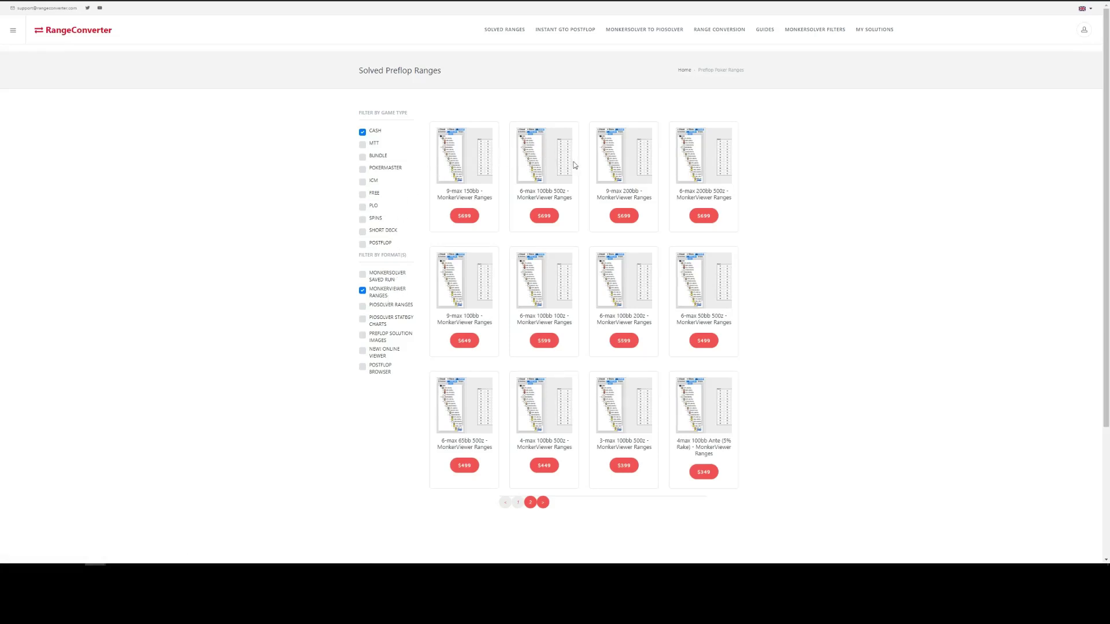
{"action": "left_click", "coordinate": [545, 219]}
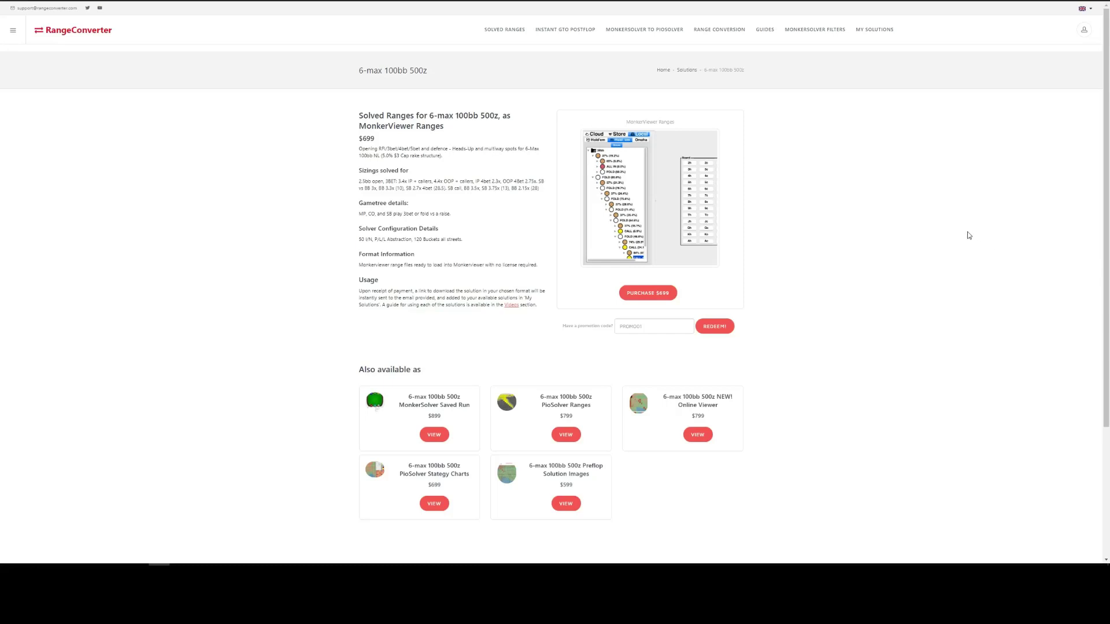
Purchase the 6-max 100bb 500z ranges for $699, leaving the promotion code empty
{"action": "left_click", "coordinate": [655, 296]}
{"action": "left_click", "coordinate": [635, 326]}
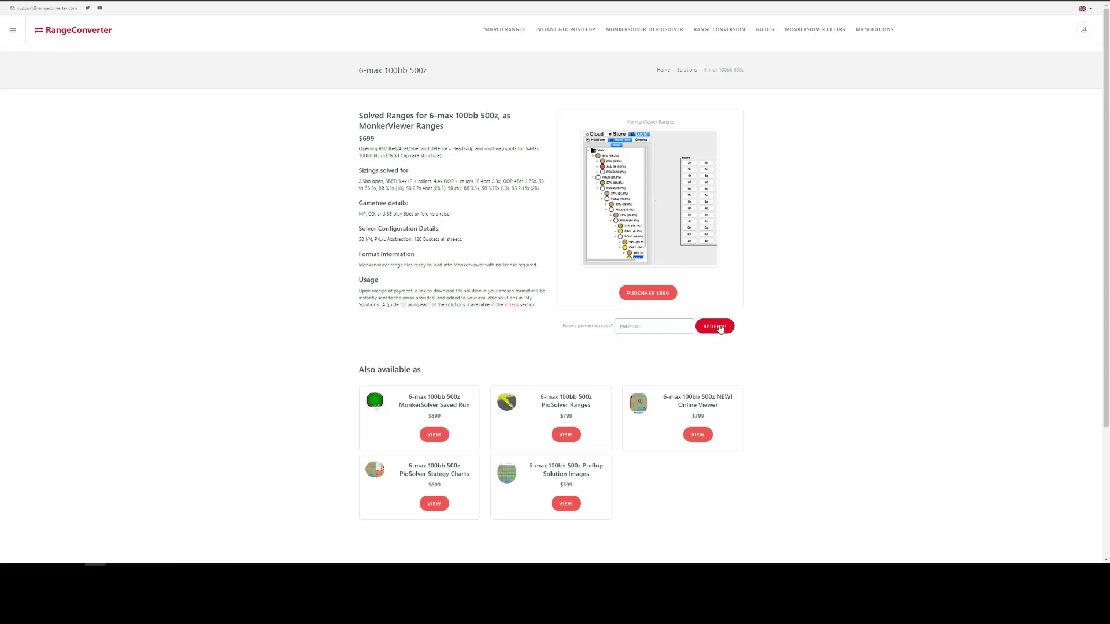
{"action": "left_click", "coordinate": [653, 295]}
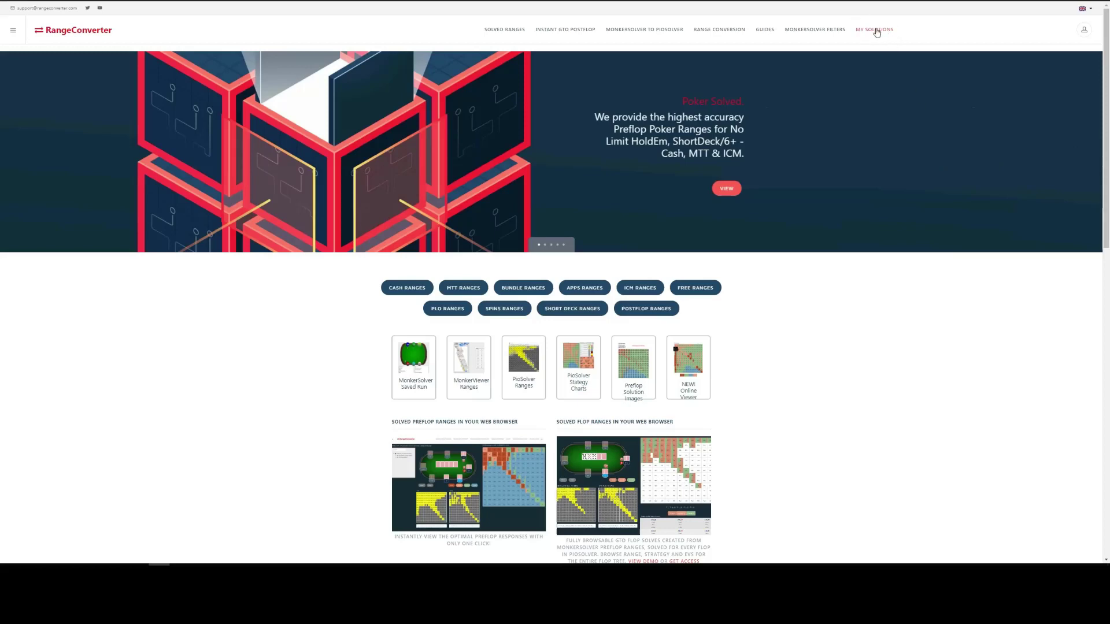
Go to My Solutions and scroll down to the 6-max 100bb 500z format links
{"action": "left_click", "coordinate": [876, 32]}
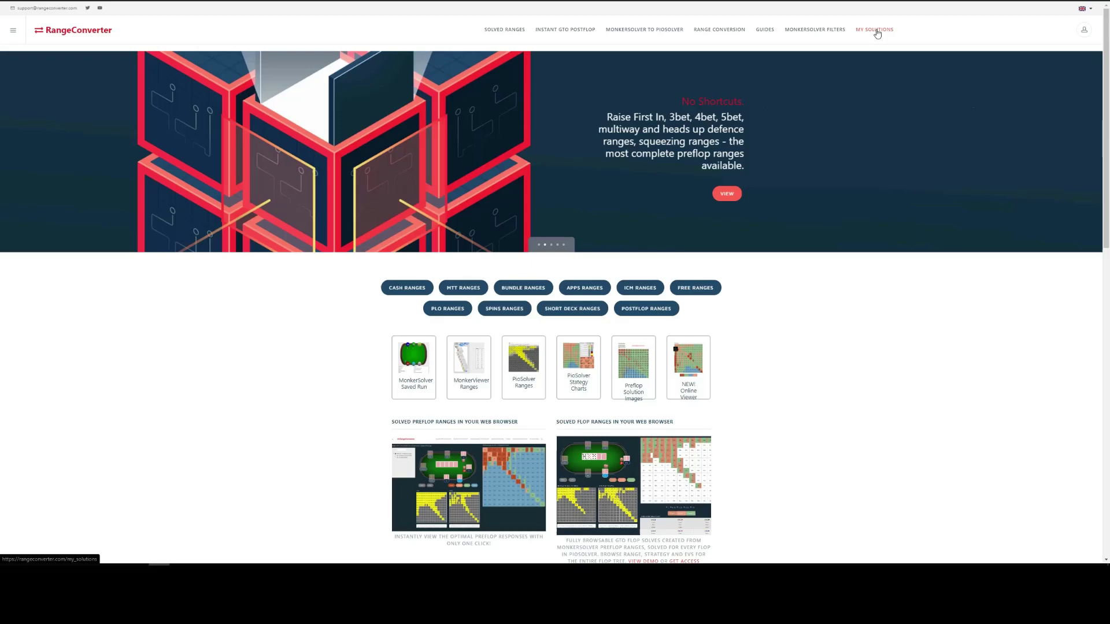
{"action": "scroll", "coordinate": [920, 248], "scroll_direction": "down", "scroll_amount": 5}
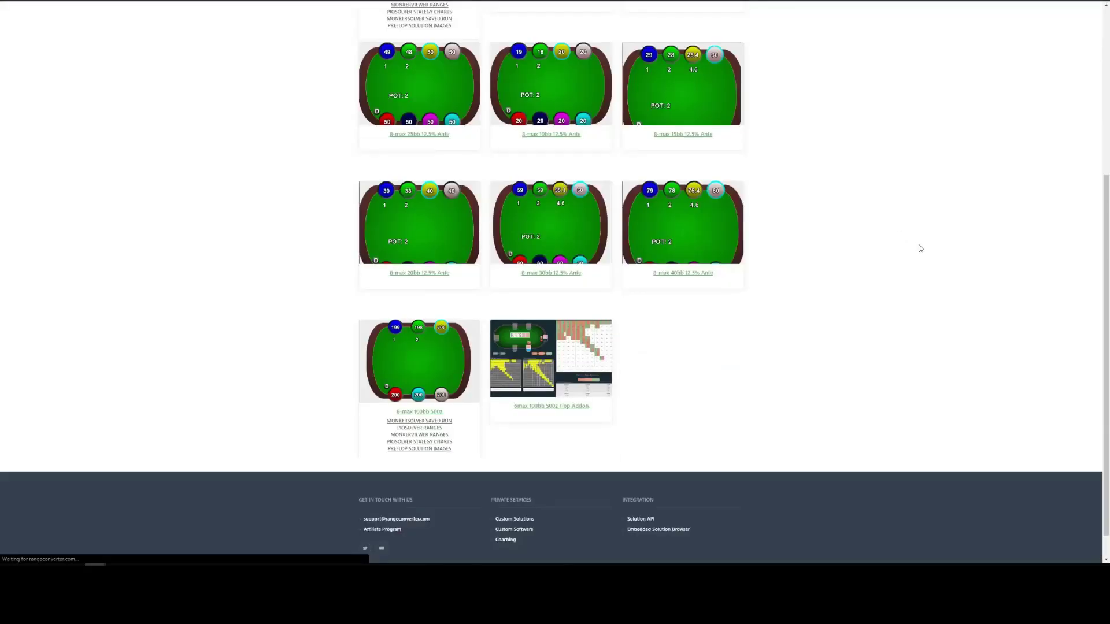
{"action": "scroll", "coordinate": [920, 249], "scroll_direction": "down", "scroll_amount": 1}
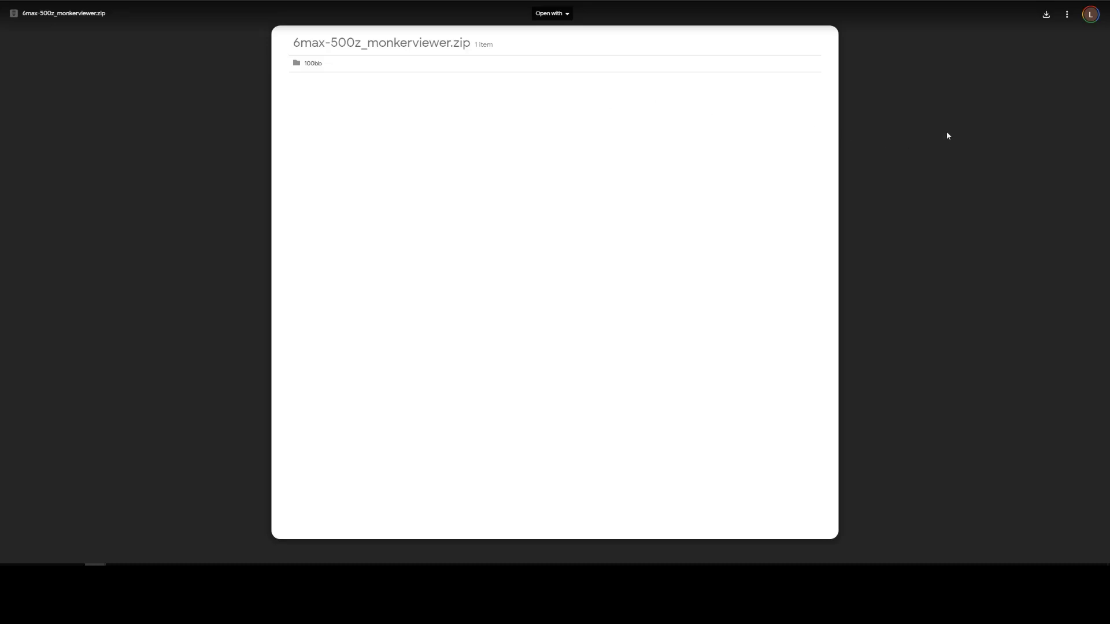
Download 6max-500z_monkerviewer.zip from the Google Drive preview
{"action": "left_click", "coordinate": [1048, 19]}
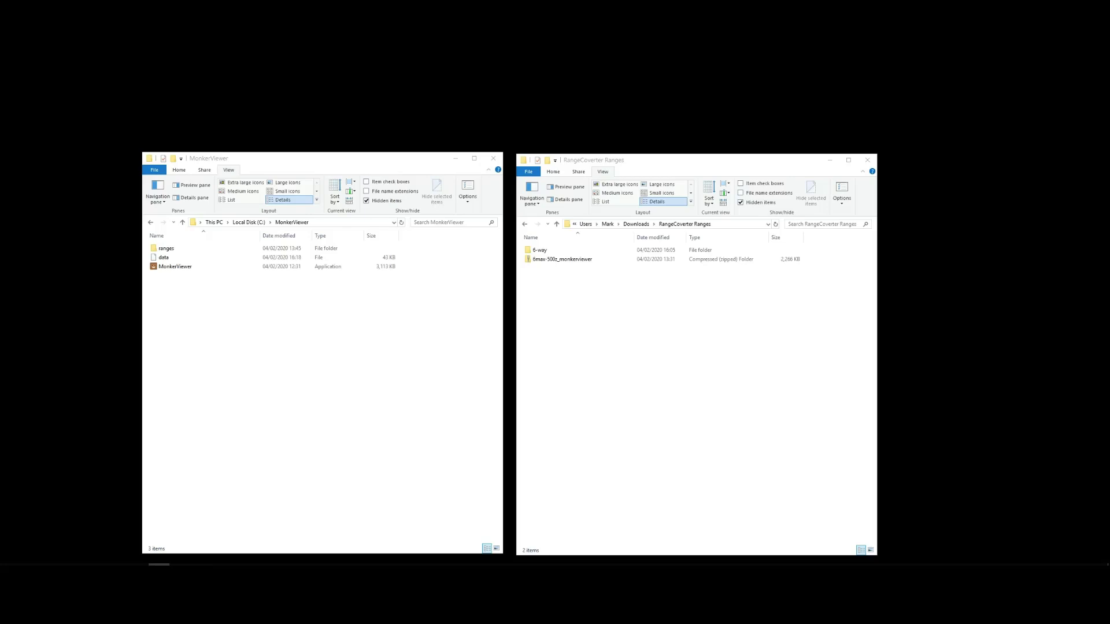
{"action": "left_click", "coordinate": [581, 262]}
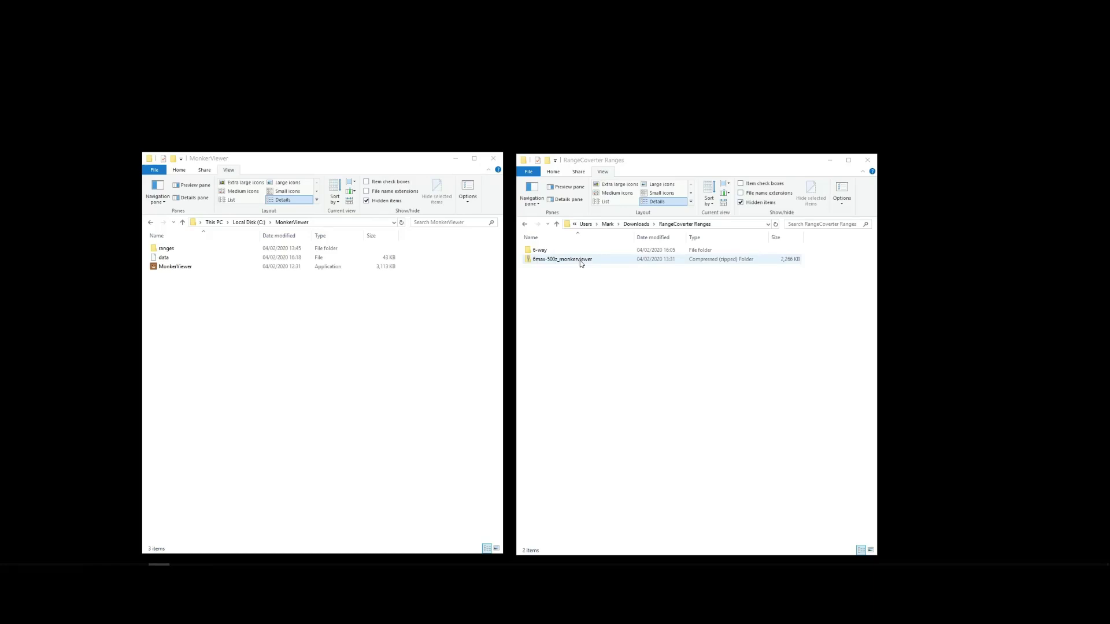
{"action": "left_click", "coordinate": [539, 252]}
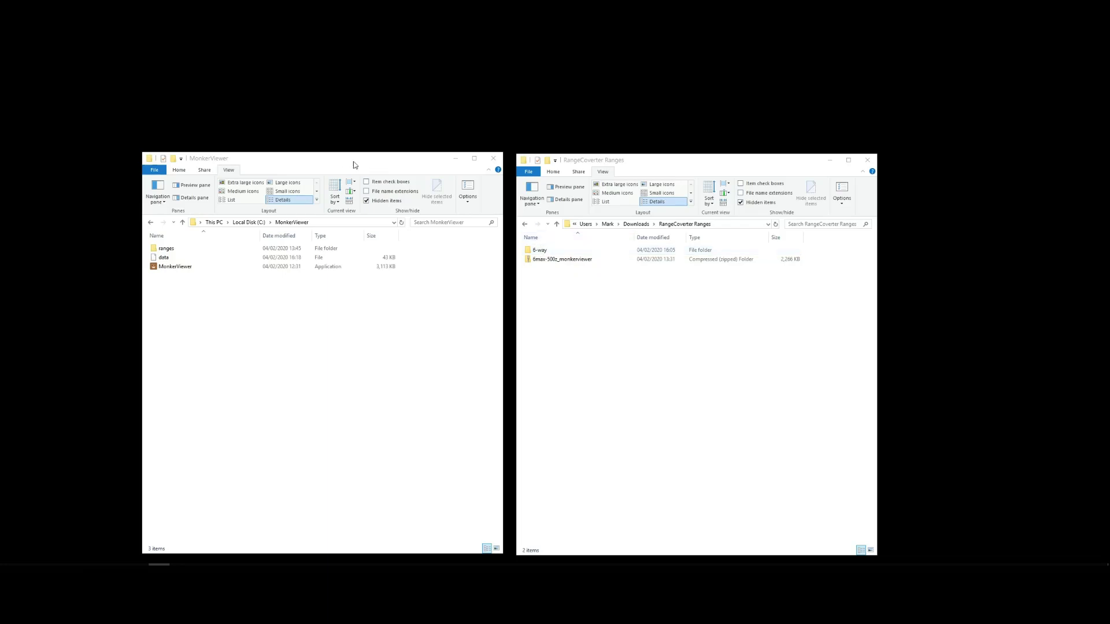
{"action": "left_click_drag", "start_coordinate": [355, 165], "coordinate": [355, 158]}
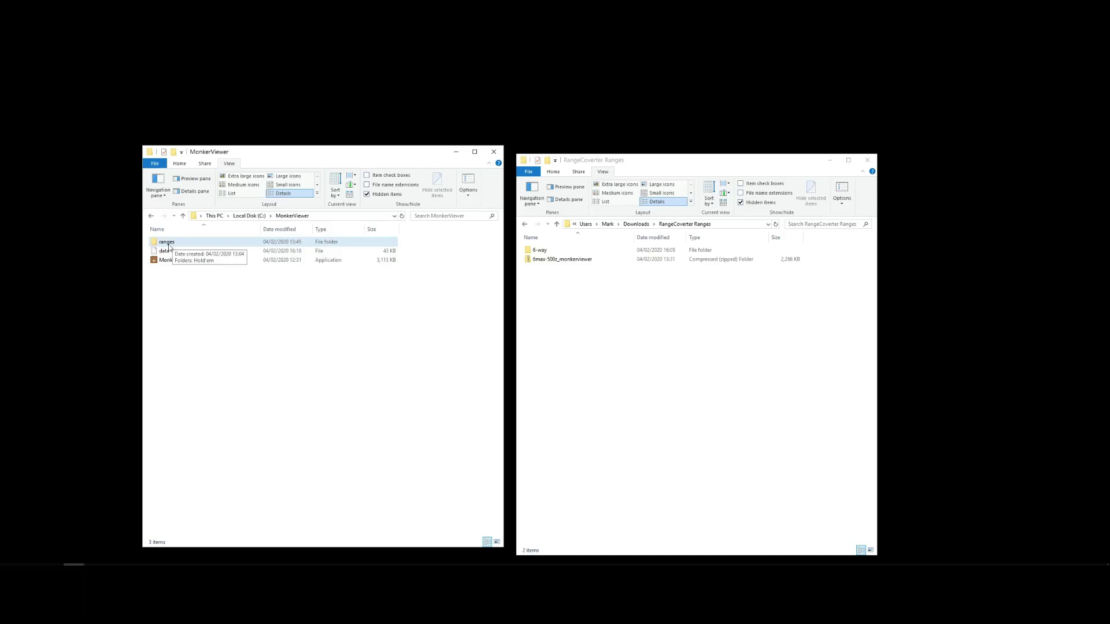
{"action": "left_click", "coordinate": [176, 245]}
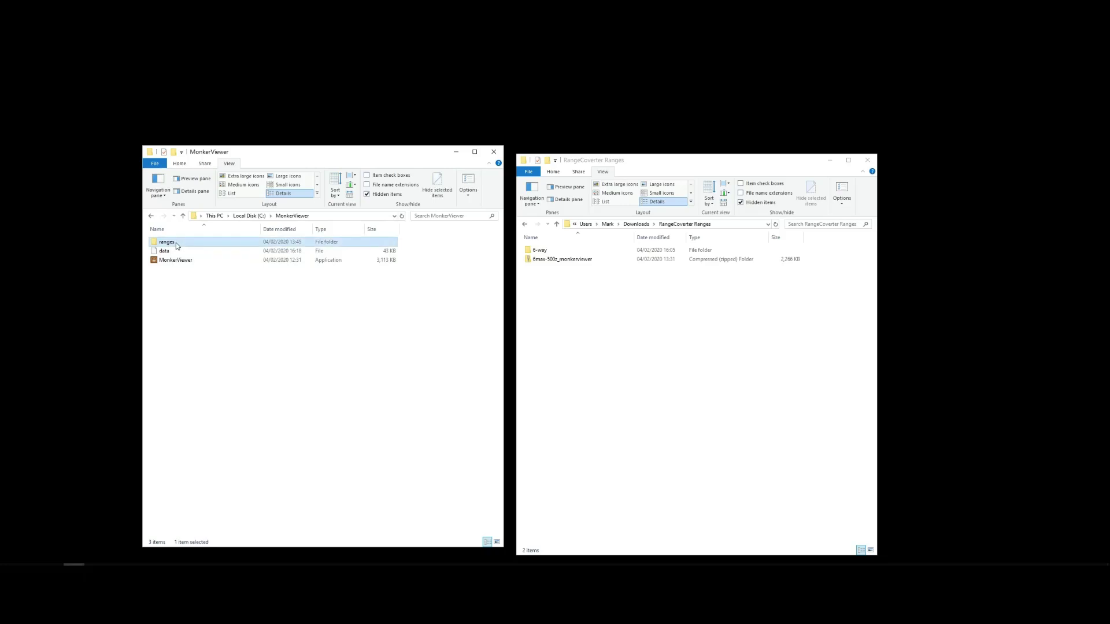
Move the 6-way folder from Downloads into MonkerViewer's ranges\Hold'em folder
{"action": "double_click", "coordinate": [176, 245]}
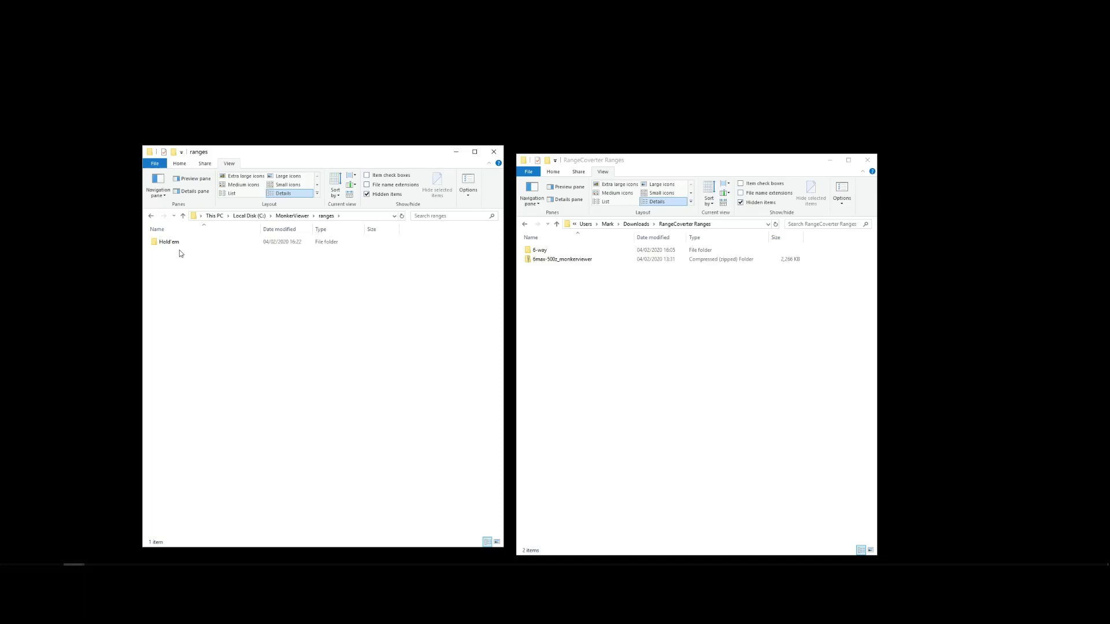
{"action": "left_click", "coordinate": [168, 243]}
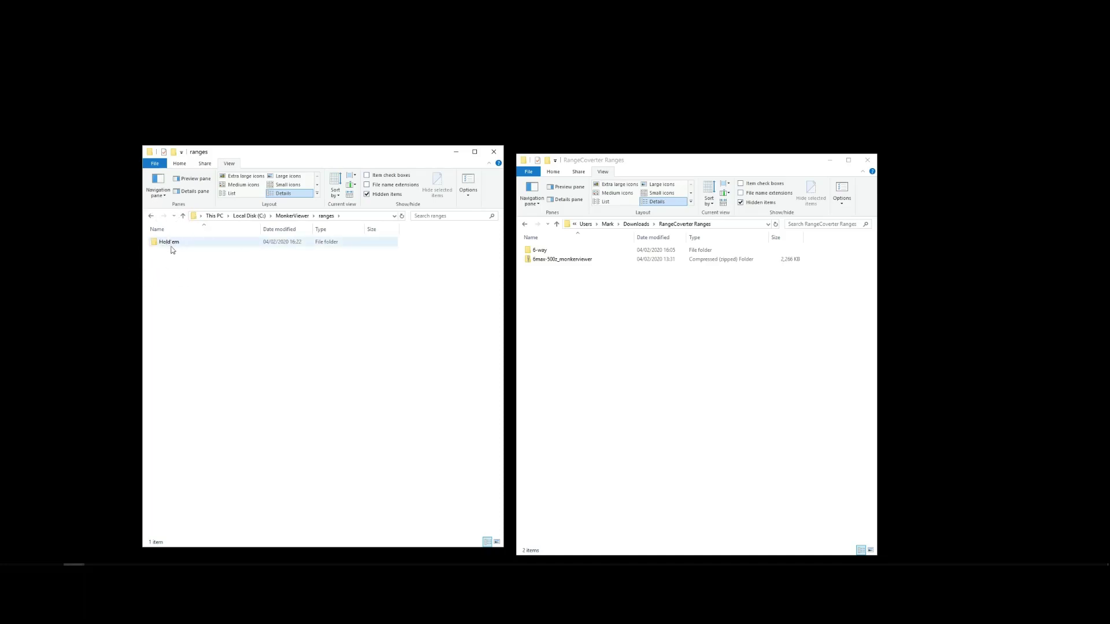
{"action": "double_click", "coordinate": [166, 245]}
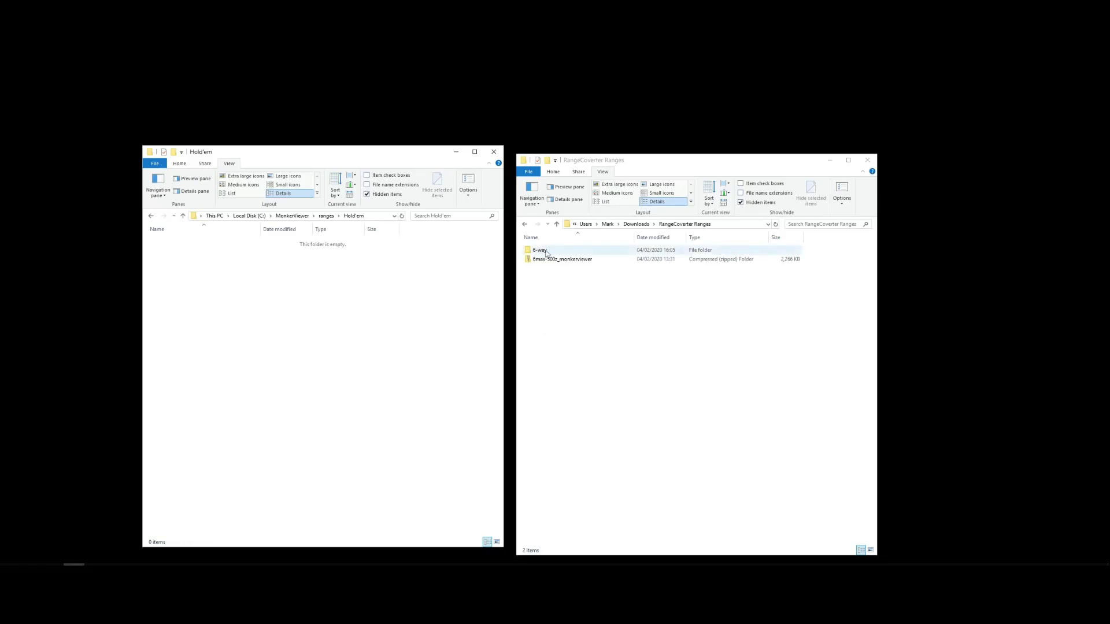
{"action": "left_click_drag", "start_coordinate": [544, 253], "coordinate": [265, 278]}
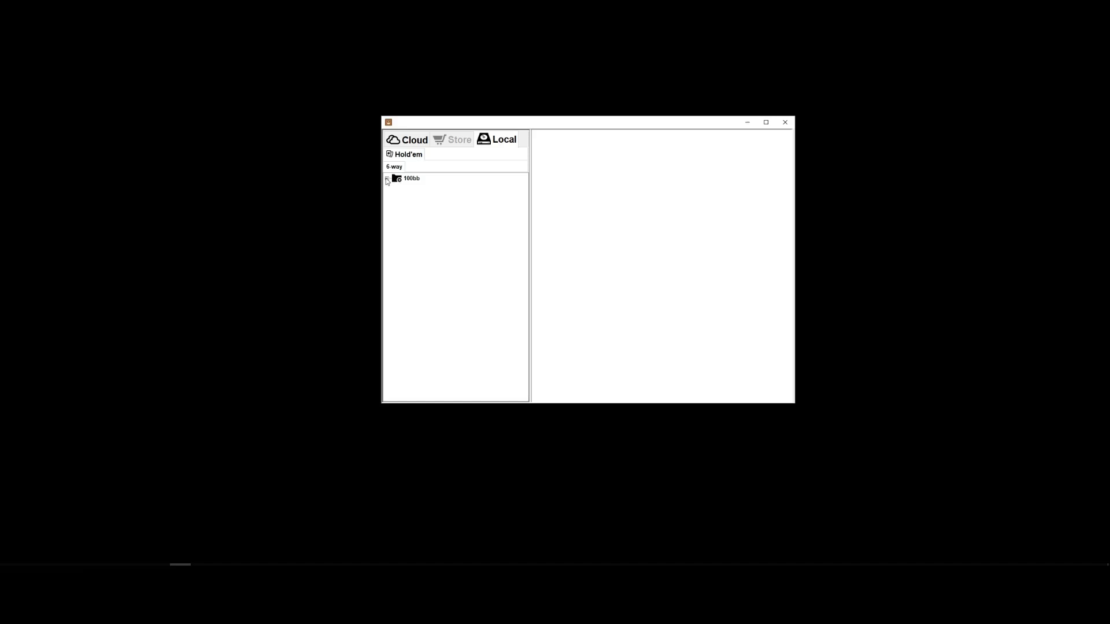
Expand the local 6-way 100bb ranges to show 60% (17.1%) and FOLD (82.9%)
{"action": "left_click", "coordinate": [387, 179]}
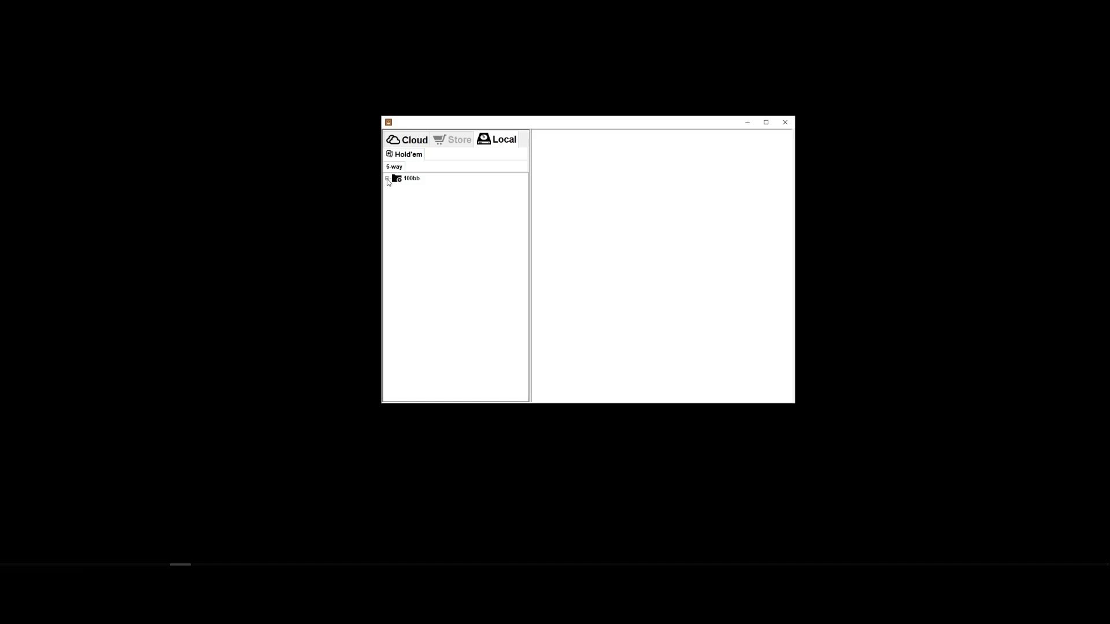